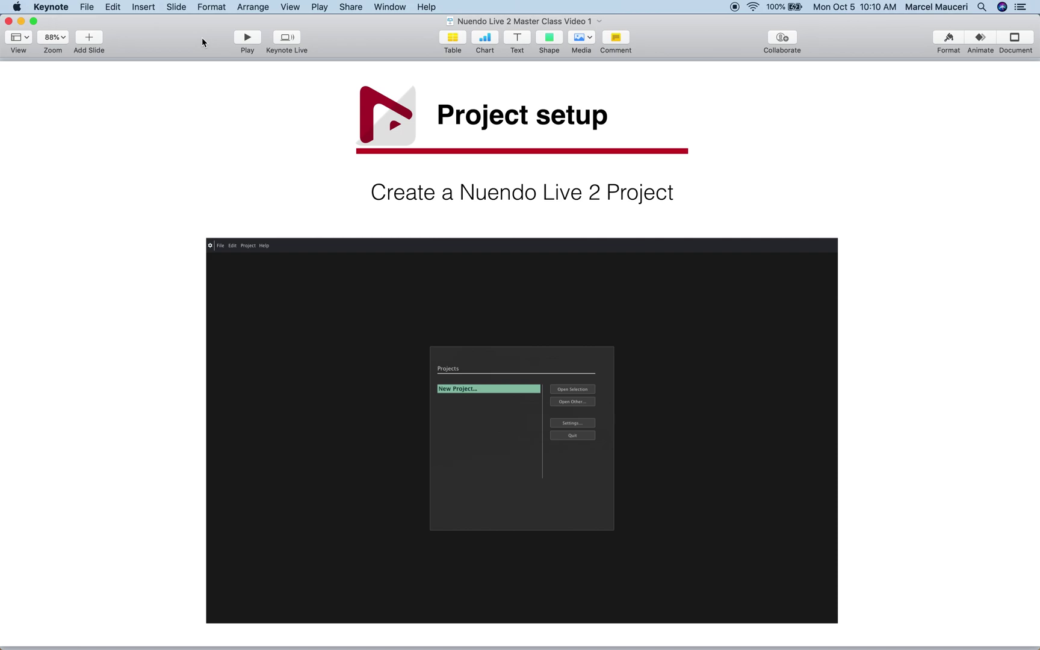
- Switch from the Keynote Project setup slide to the full-screen Nuendo Live 2 Projects window
key("ctrl+Right")
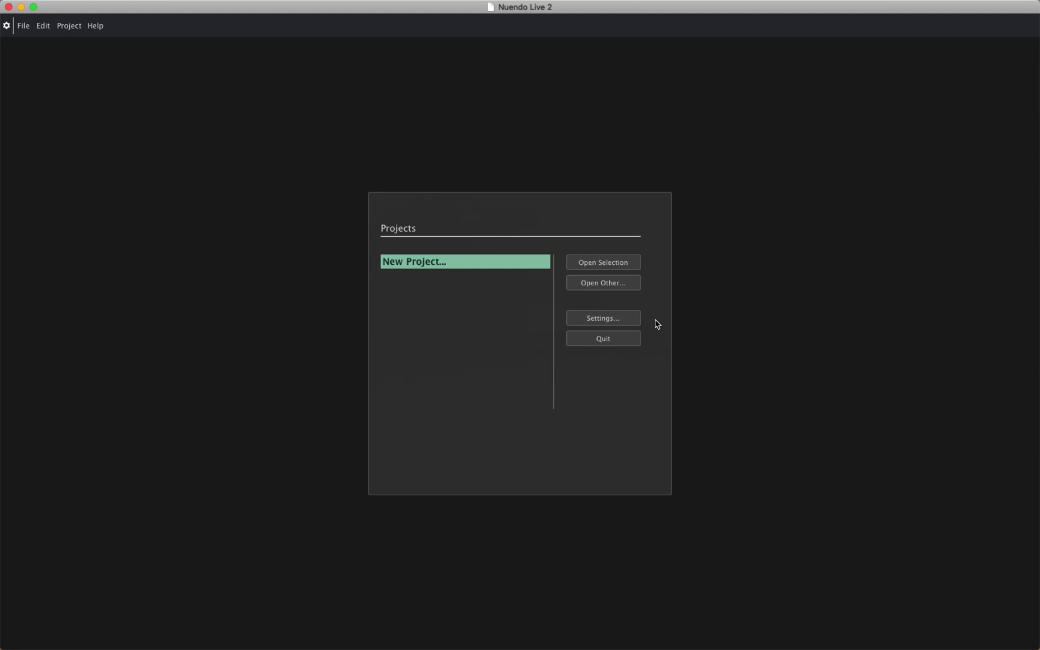
- Open the audio Settings and list the available ASIO drivers
left_click(631, 320)
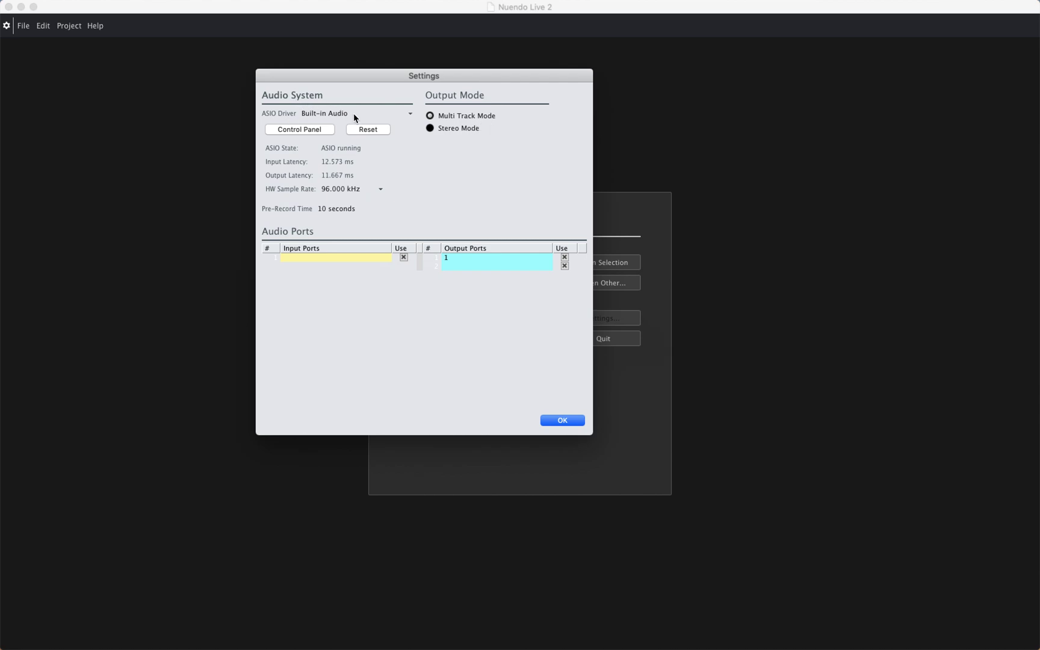
left_click(410, 114)
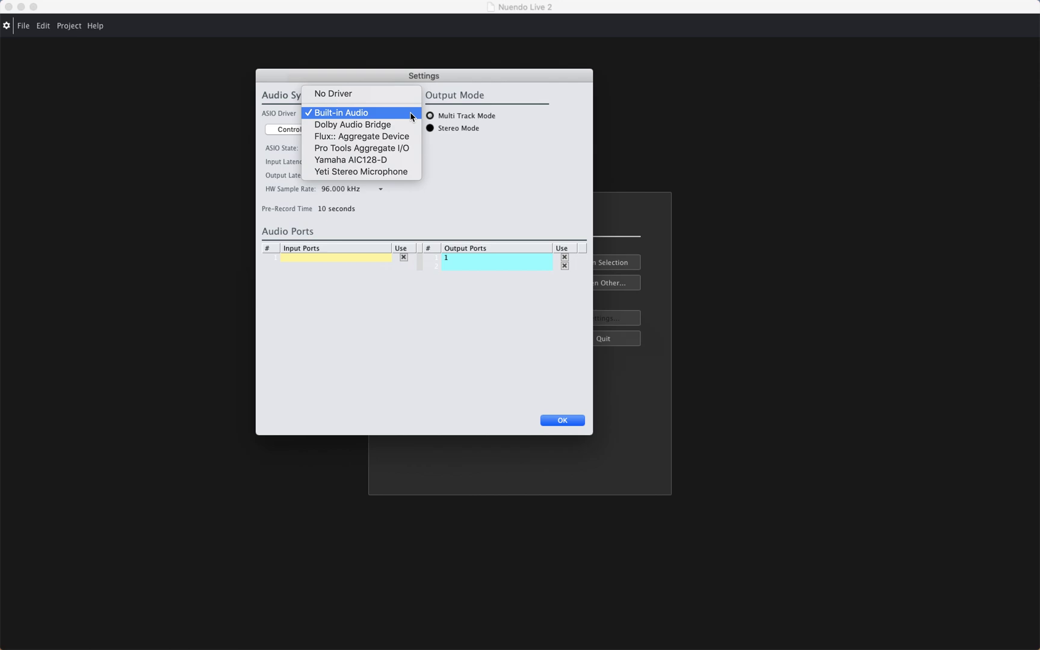
- Switch the ASIO driver to Yamaha AIC128-D, keeping the 96.000 kHz hardware sample rate
left_click(402, 162)
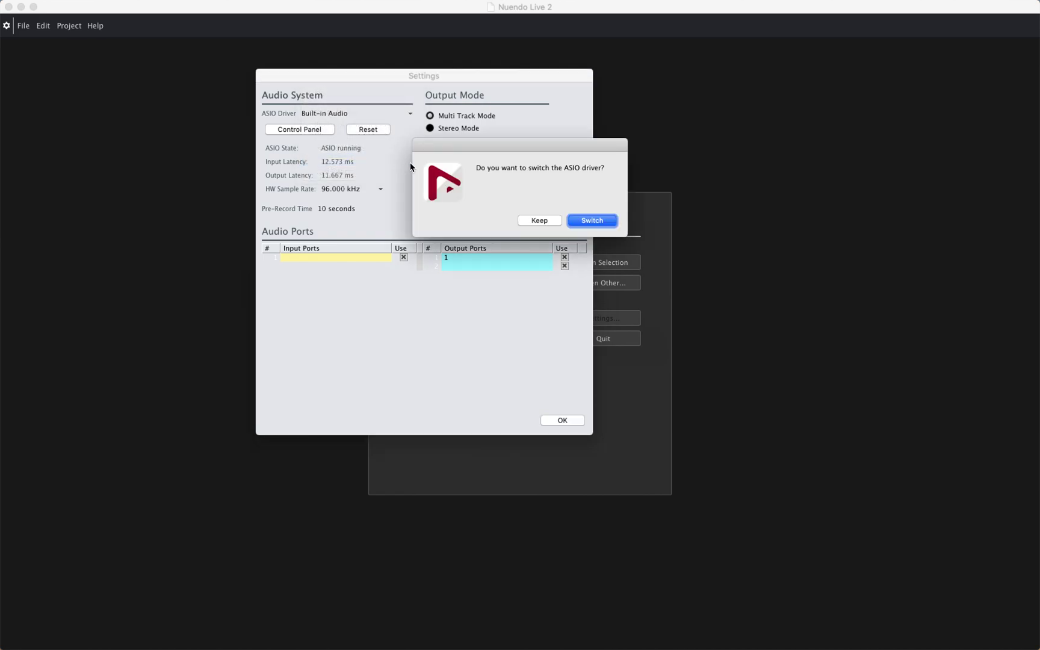
left_click(583, 226)
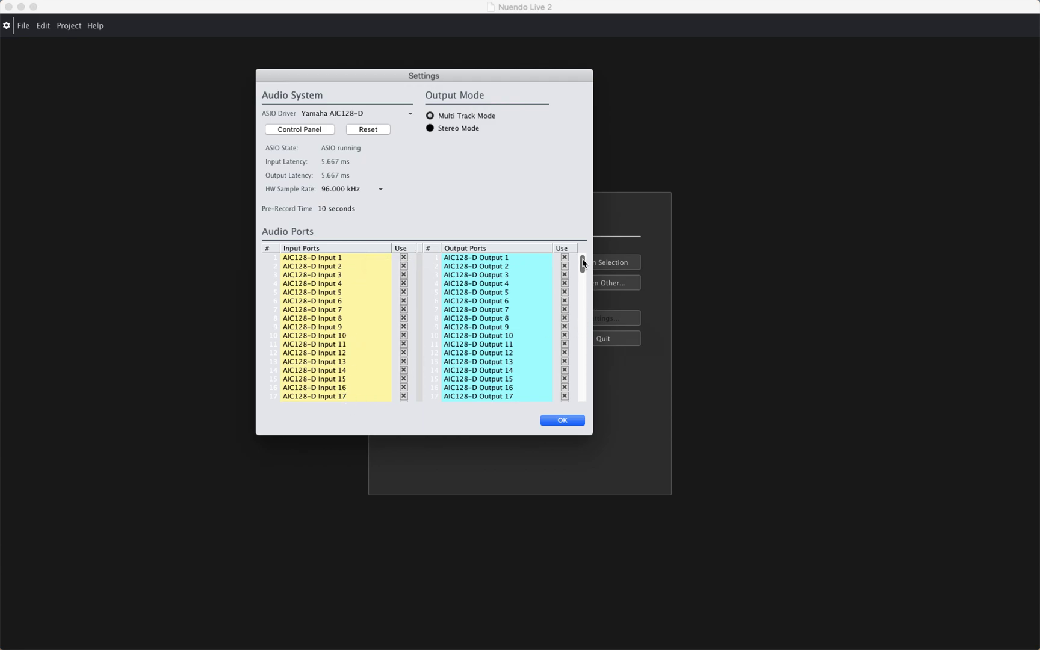
mouse_move(583, 262)
left_mouse_down()
mouse_move(583, 400)
mouse_move(582, 262)
left_mouse_up()
left_click(380, 189)
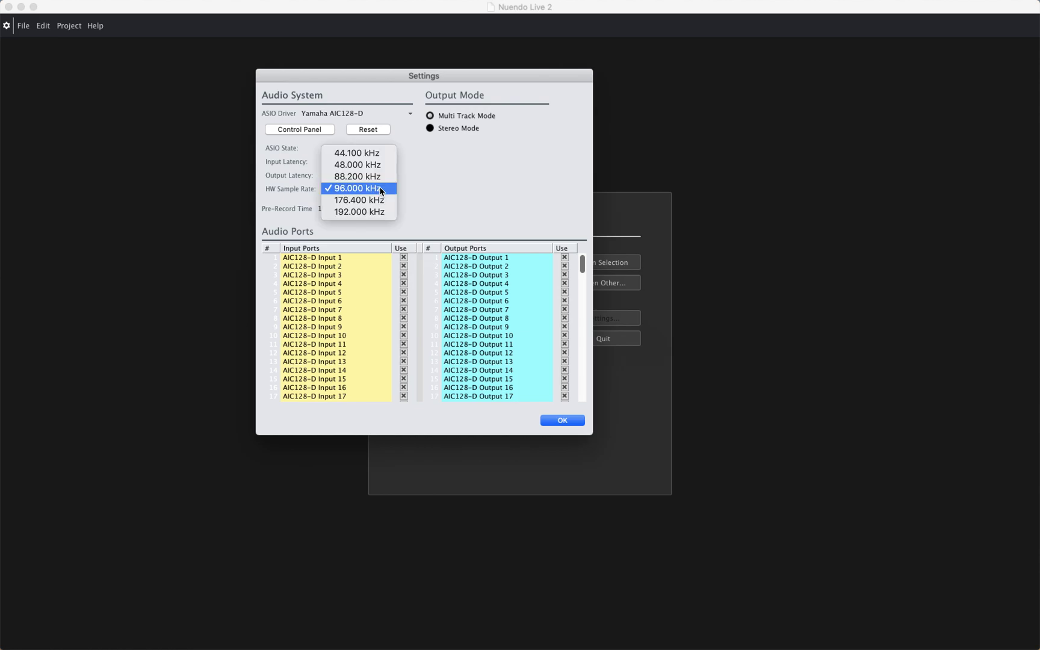
left_click(381, 188)
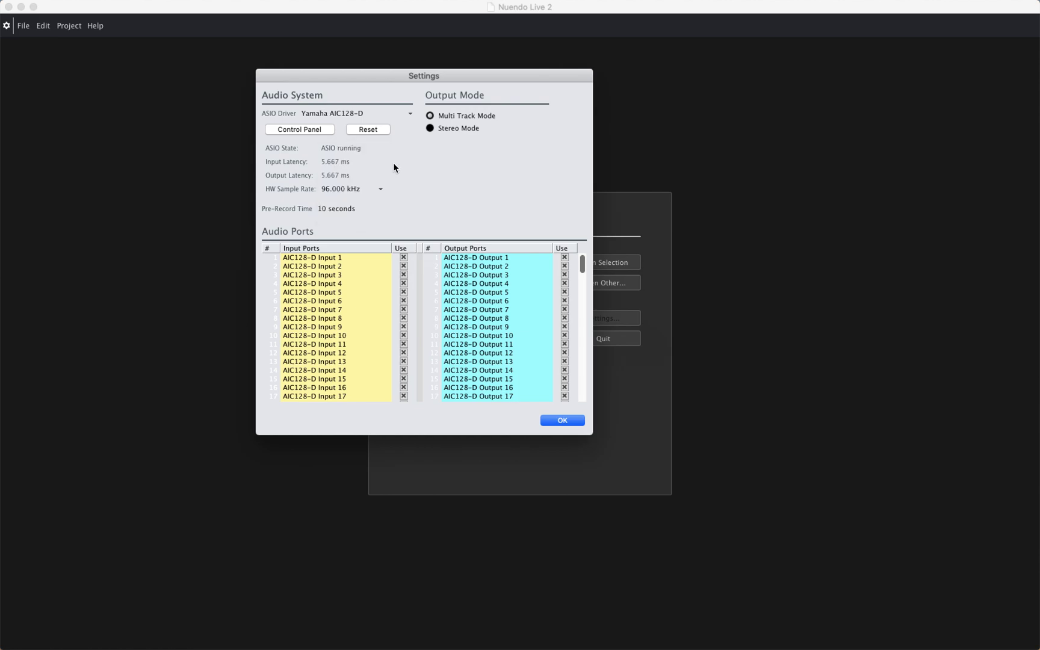
left_click(321, 131)
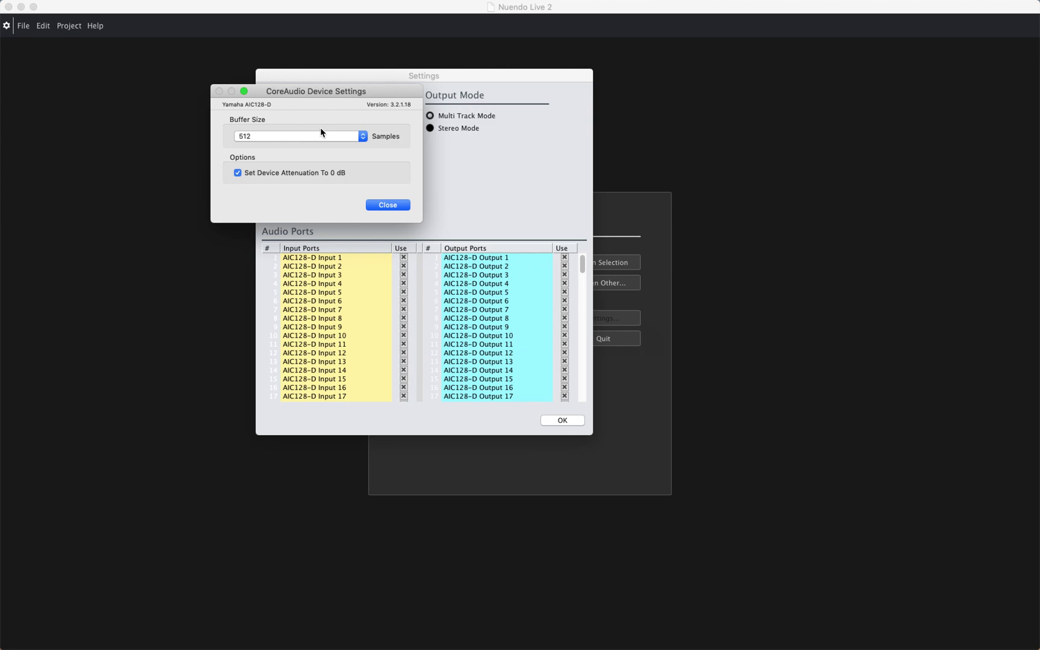
left_click(363, 140)
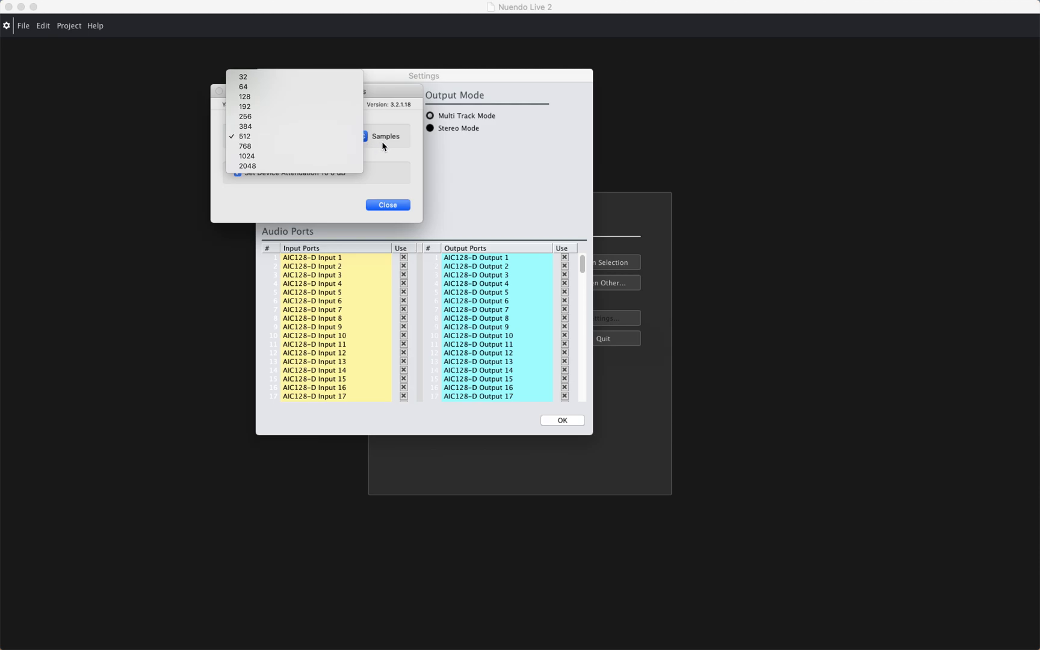
left_click(387, 205)
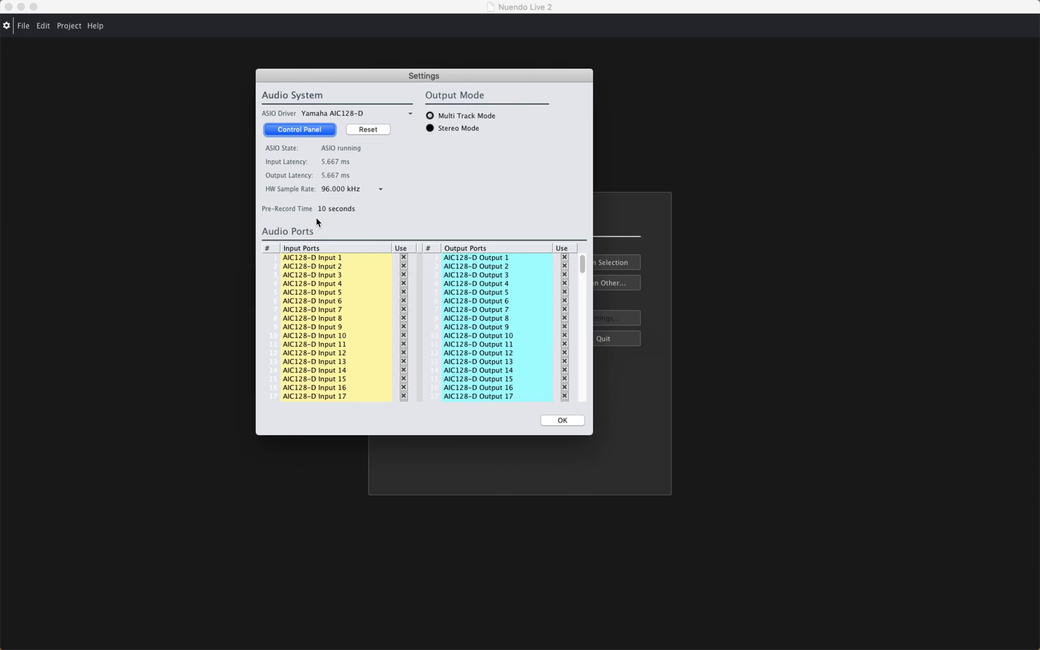
left_click(330, 210)
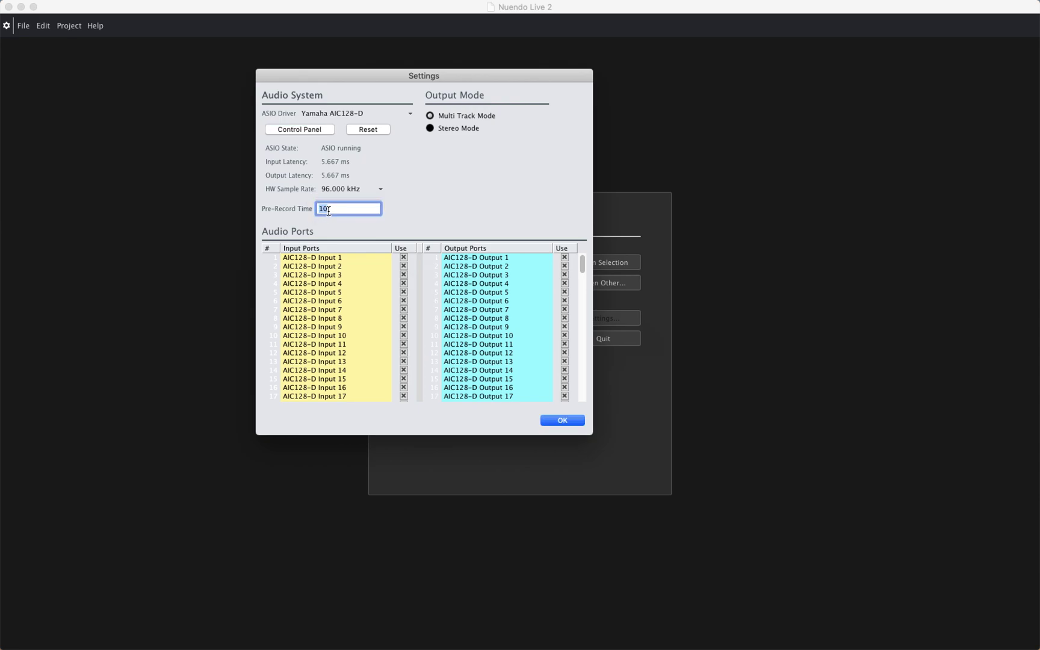
- Keep the 10-second pre-record time and create the new project Desktop-03
left_click(397, 144)
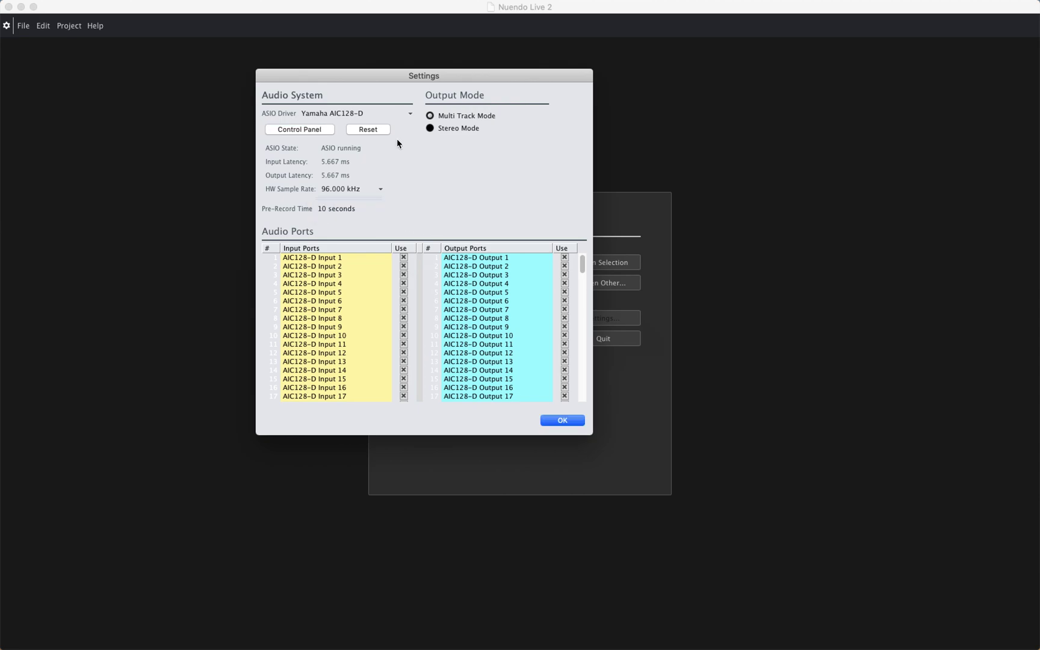
left_click(561, 420)
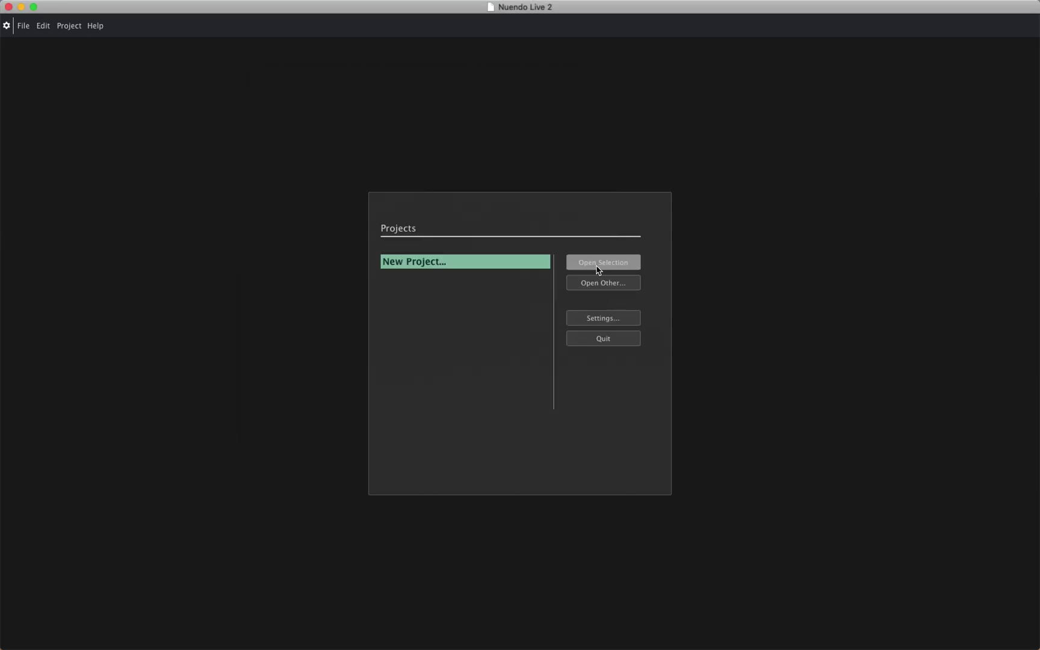
left_click(599, 265)
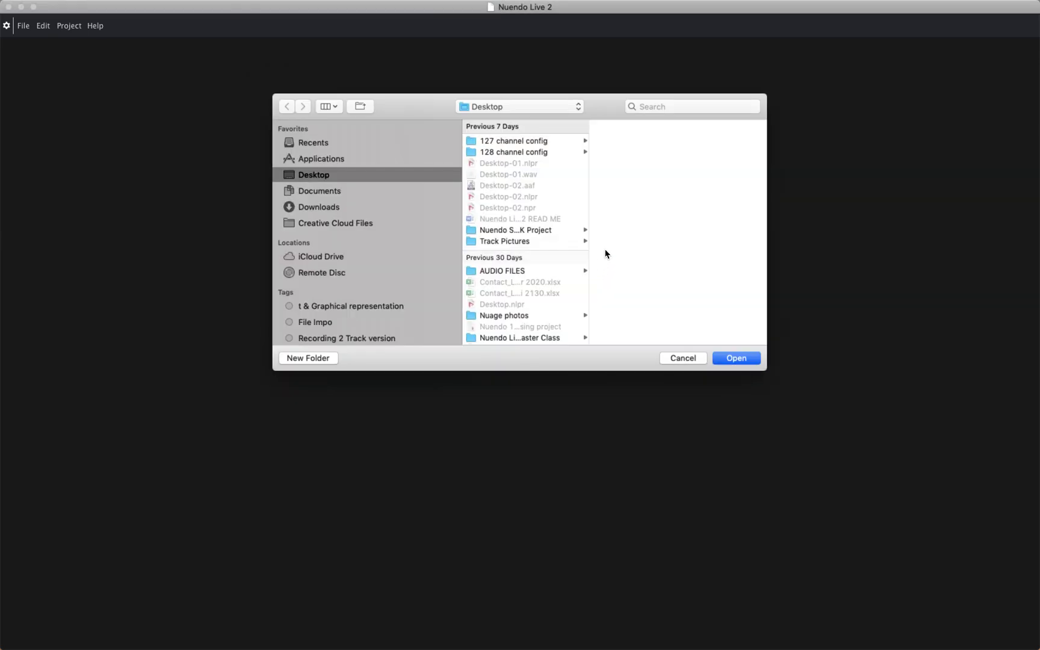
scroll(541, 269, "down", 10)
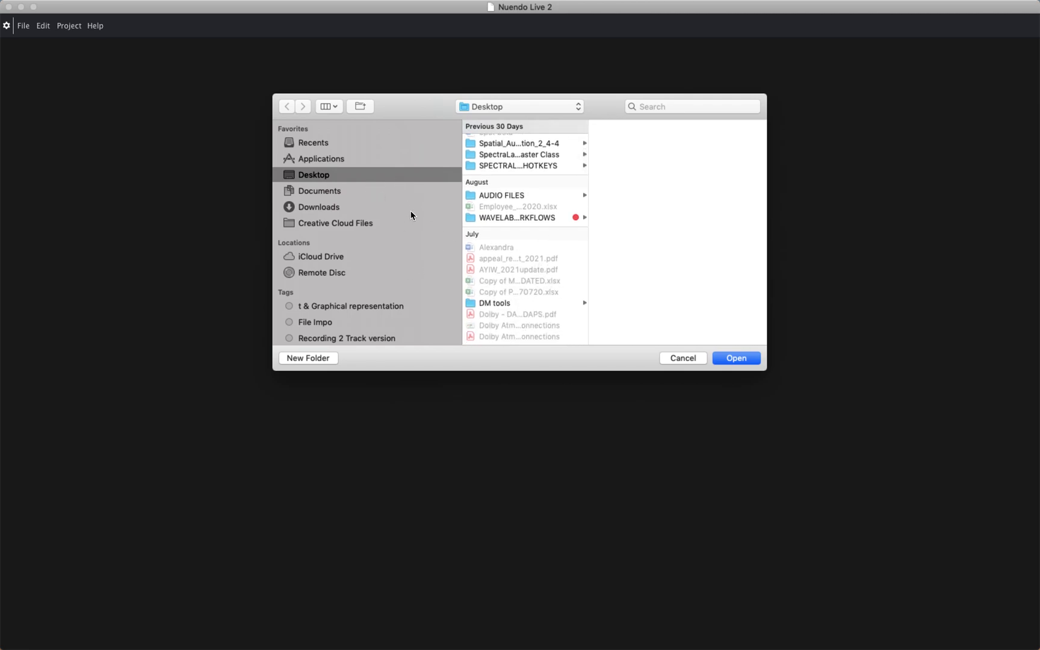
left_click(734, 359)
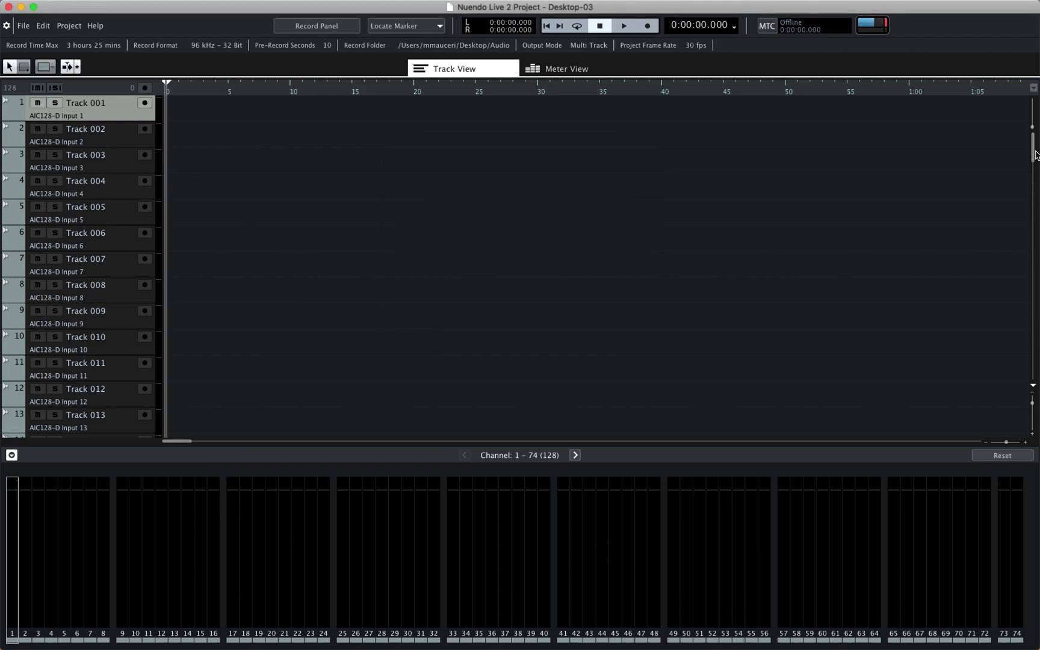
- Name the first three tracks Kick 1, Kick 2 and Snare
left_click_drag(1034, 155, 1008, 135)
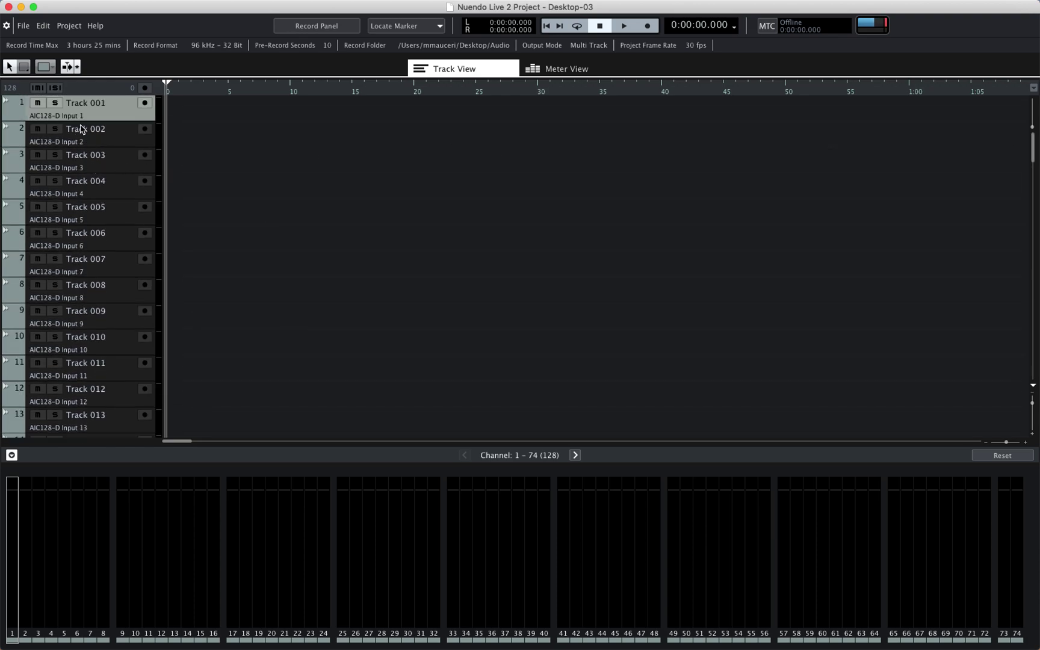
double_click(89, 103)
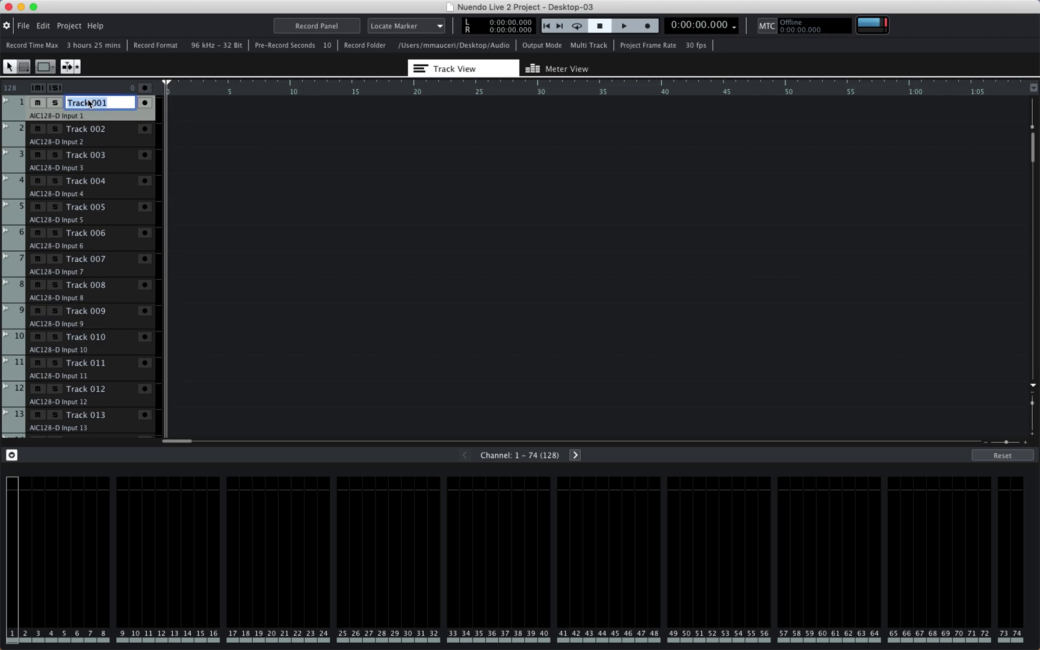
type("Kick 1")
left_click(84, 130)
double_click(85, 130)
type("Kick 2")
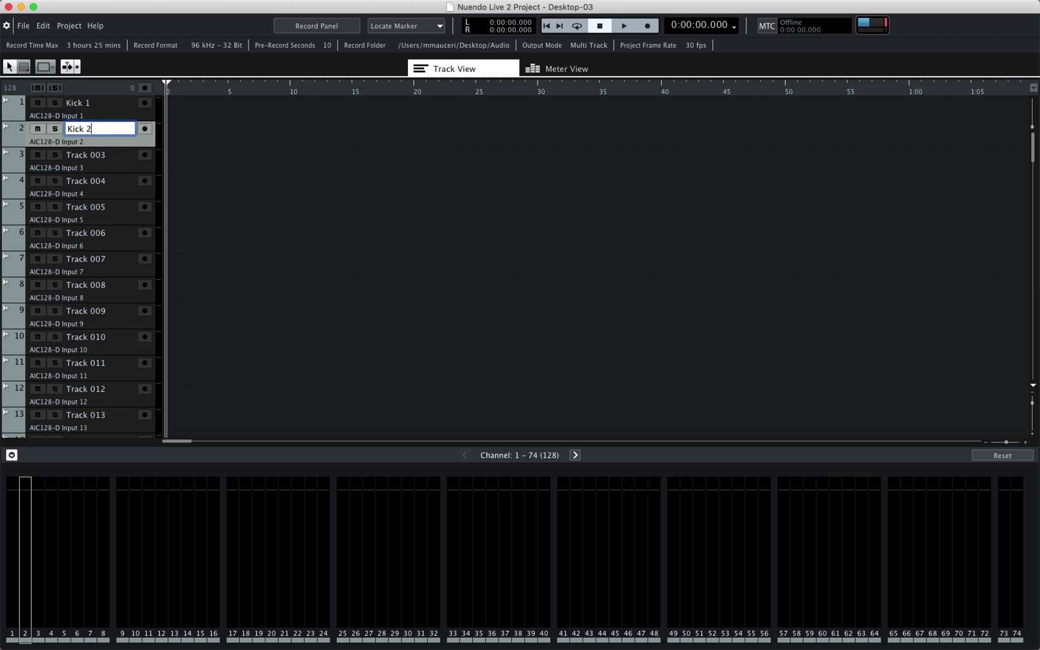
key("Tab")
type("Snare")
key("Return")
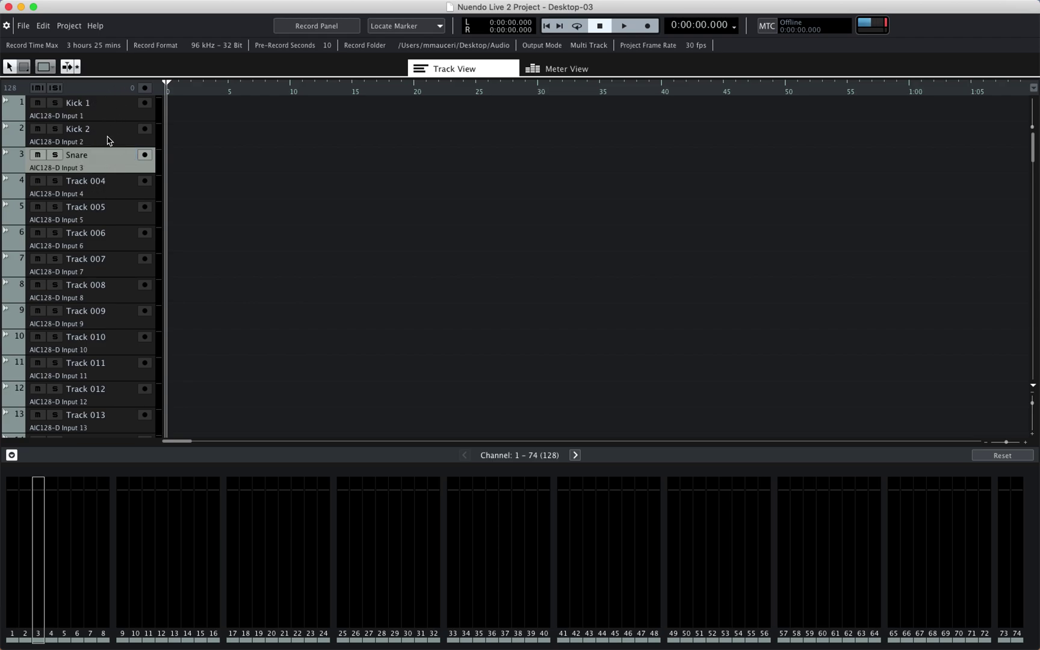
- Move Kick 2 above Kick 1, then undo so Kick 1 stays on track 1
left_click(109, 140)
left_click_drag(108, 140, 109, 104)
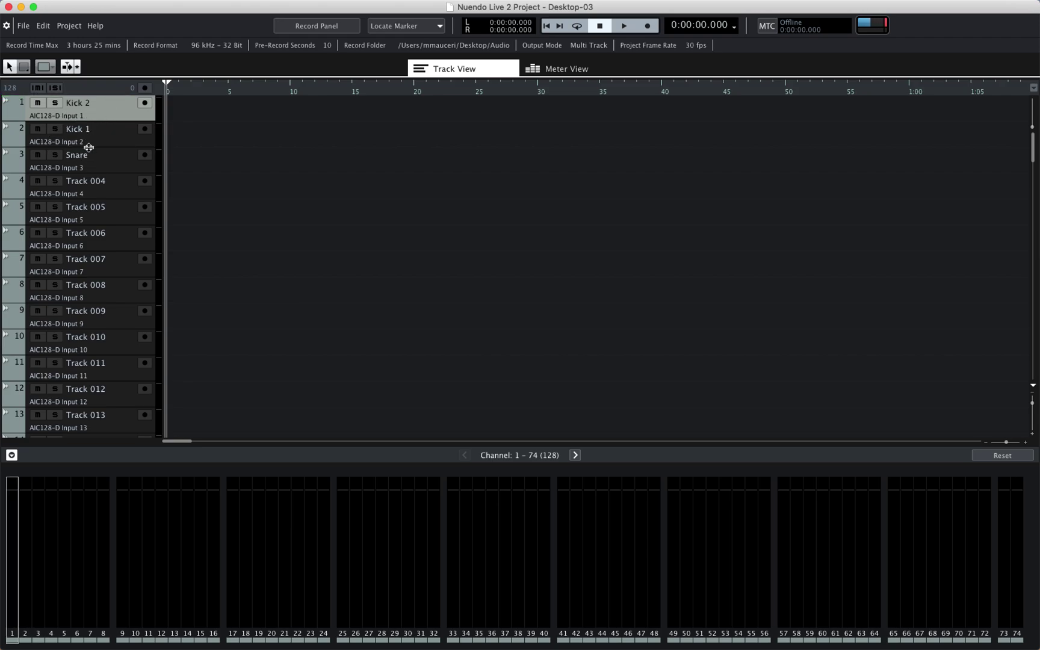
key("super+z")
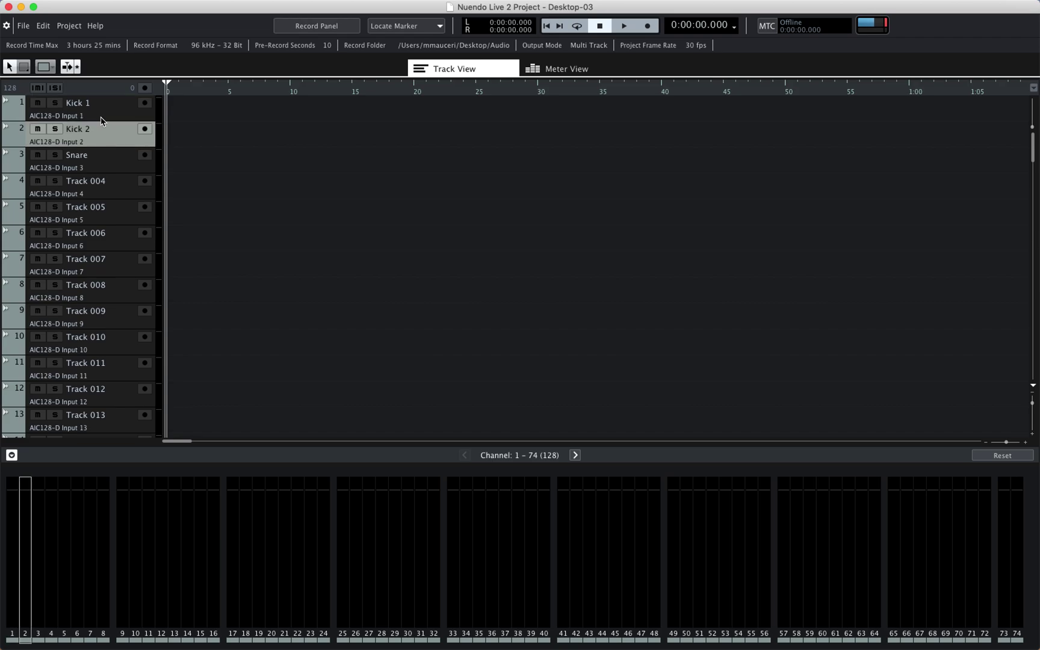
- Colour tracks Kick 1 through Track 010 red with Color 1
left_click(109, 112)
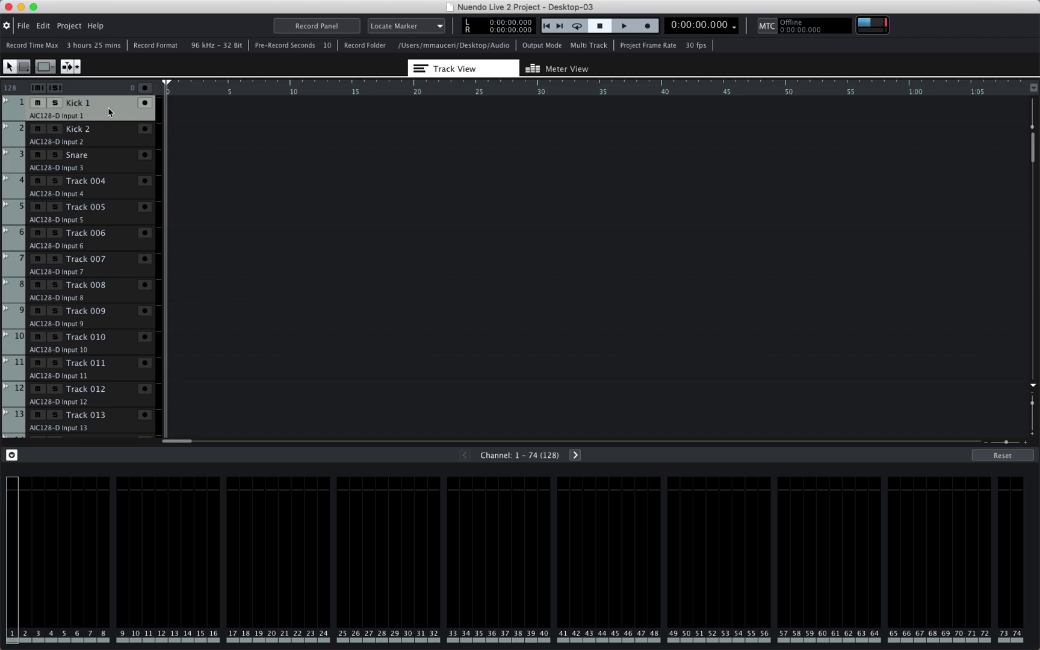
left_click(126, 348, "shift")
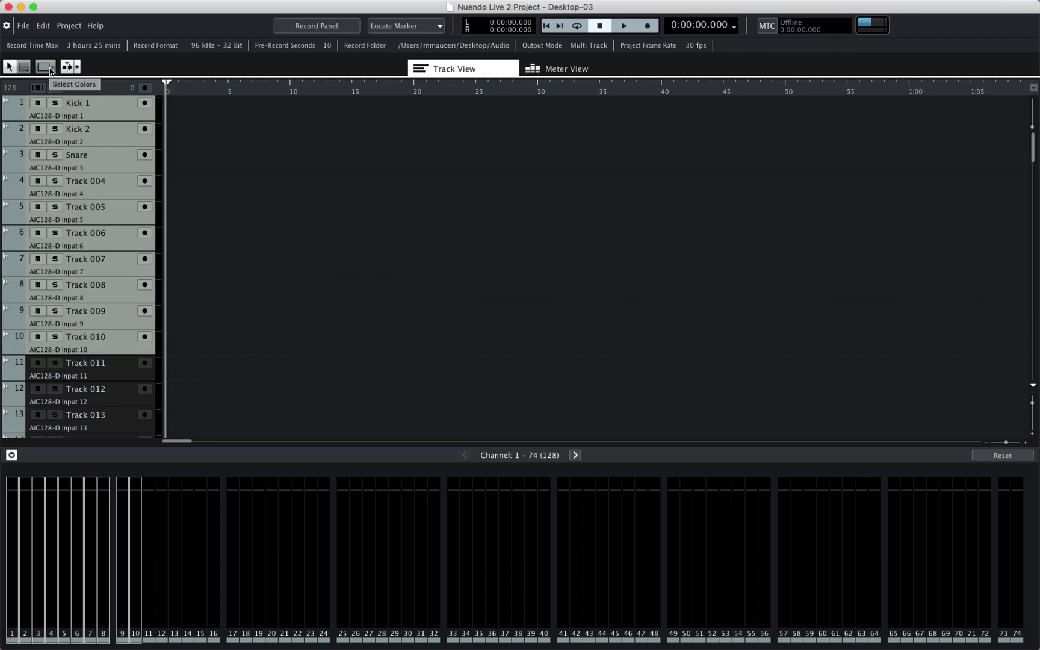
left_click(45, 67)
left_click(53, 87)
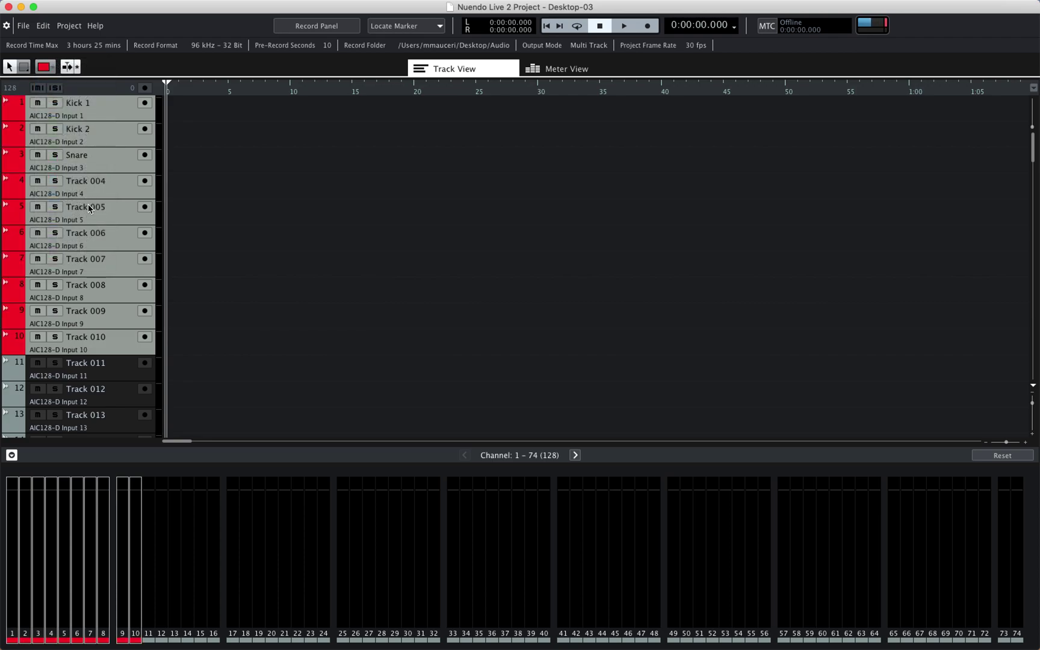
left_click(23, 26)
left_click(41, 157)
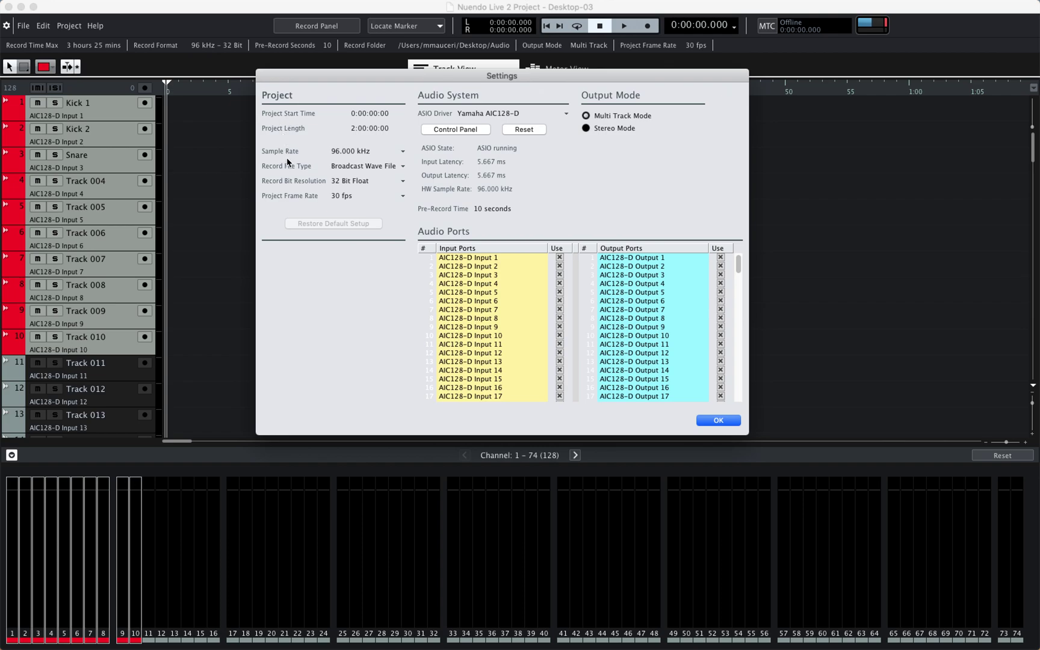
left_click(402, 166)
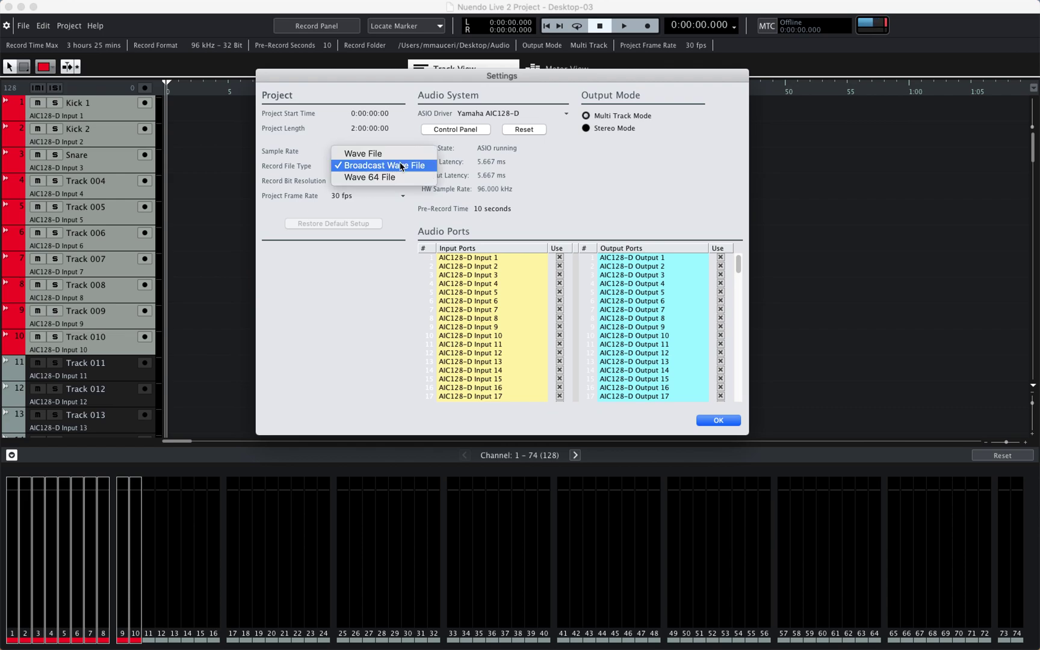
left_click(320, 164)
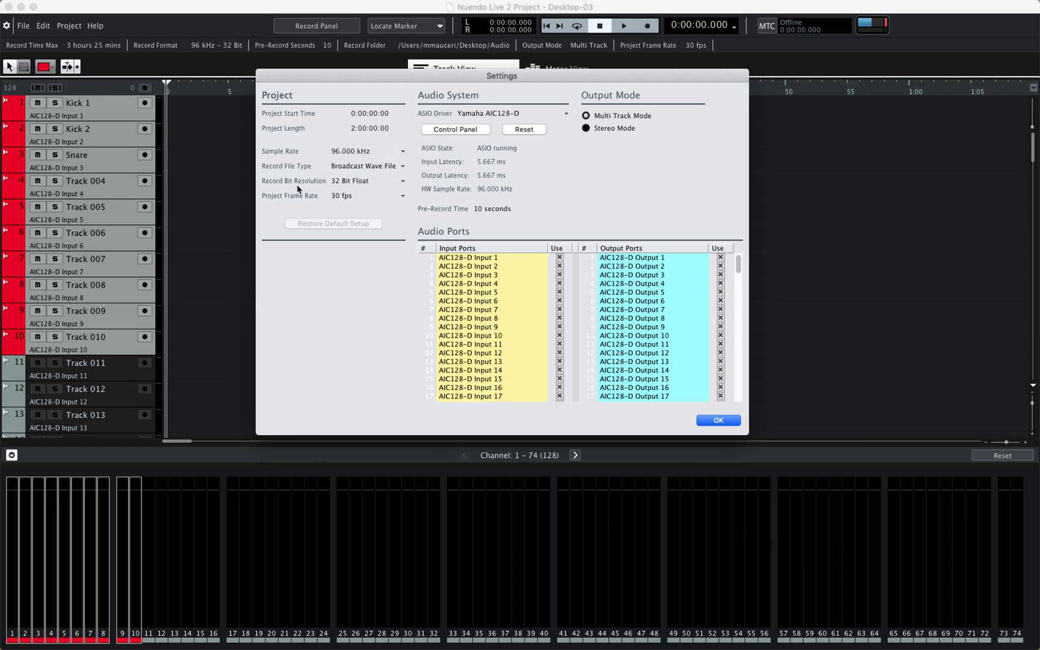
left_click(400, 182)
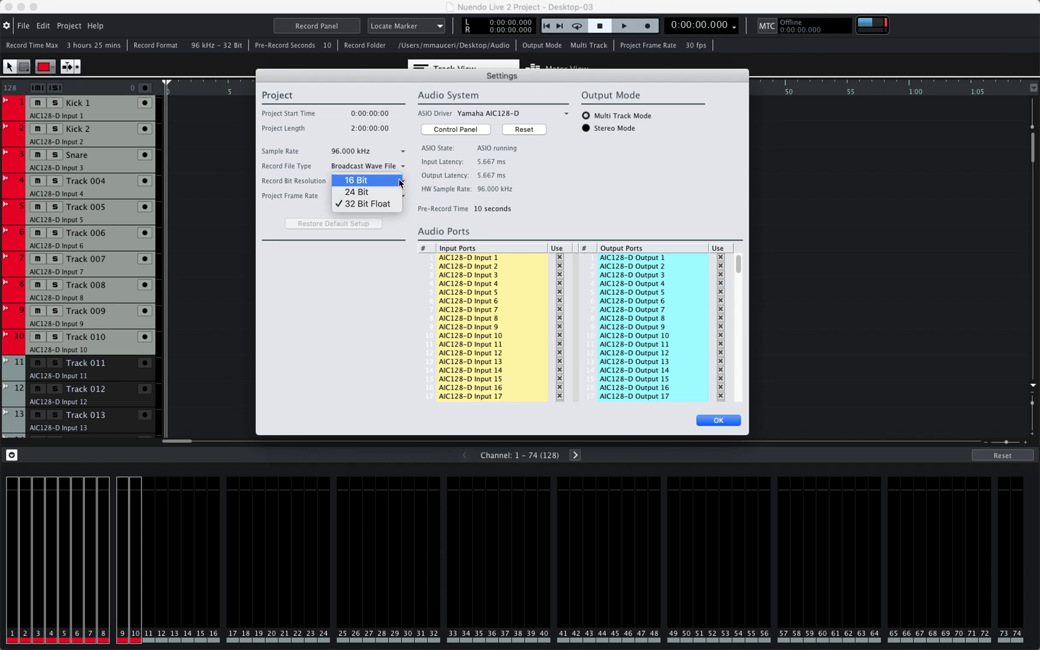
left_click(300, 179)
left_click(402, 199)
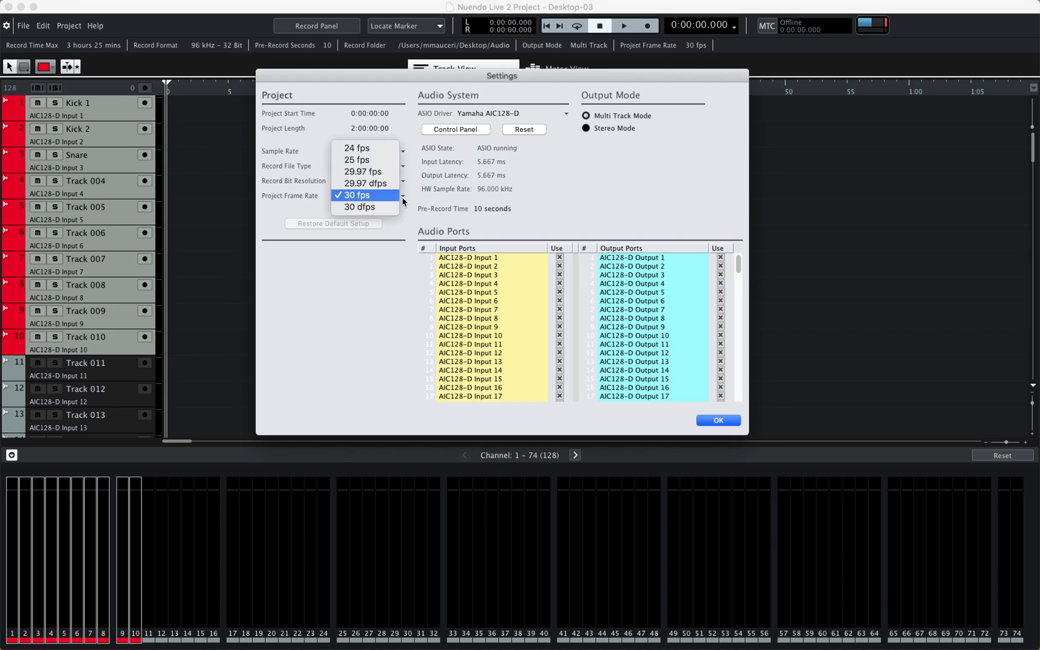
key("Return")
key("Return")
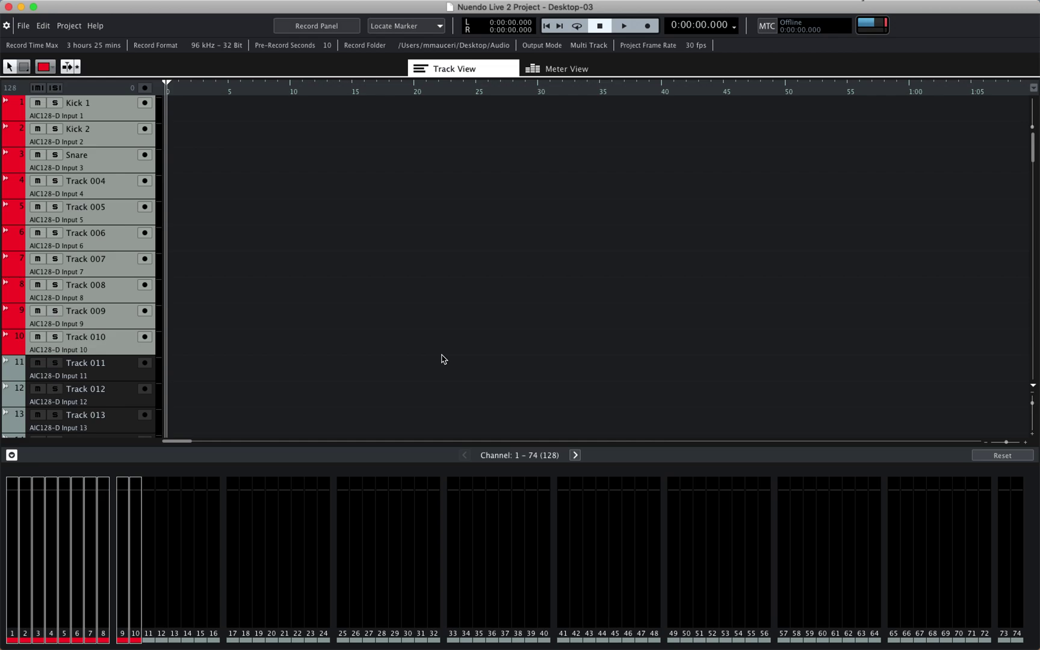
key("ctrl+Left")
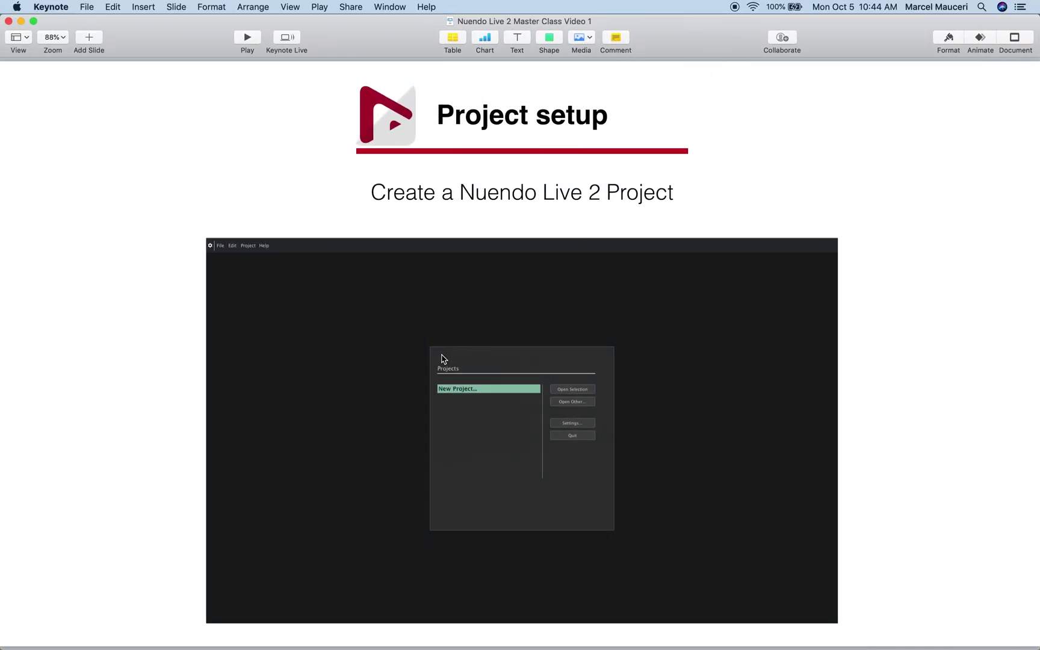
- Step through the Project setup slides from driver and sample rate to Track Handling
key("Down")
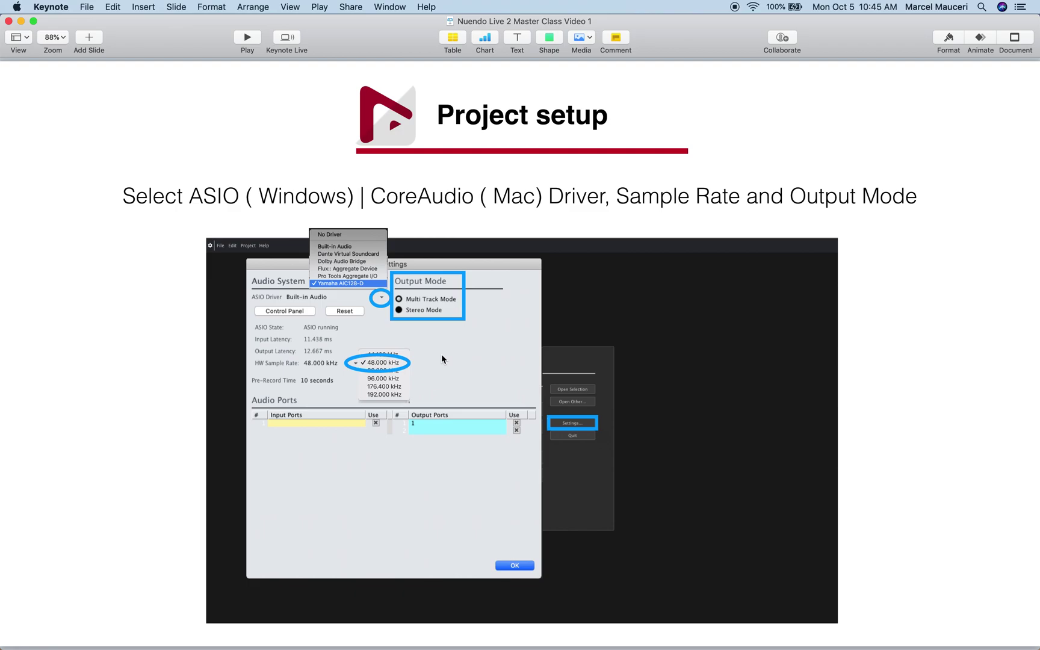
key("Down")
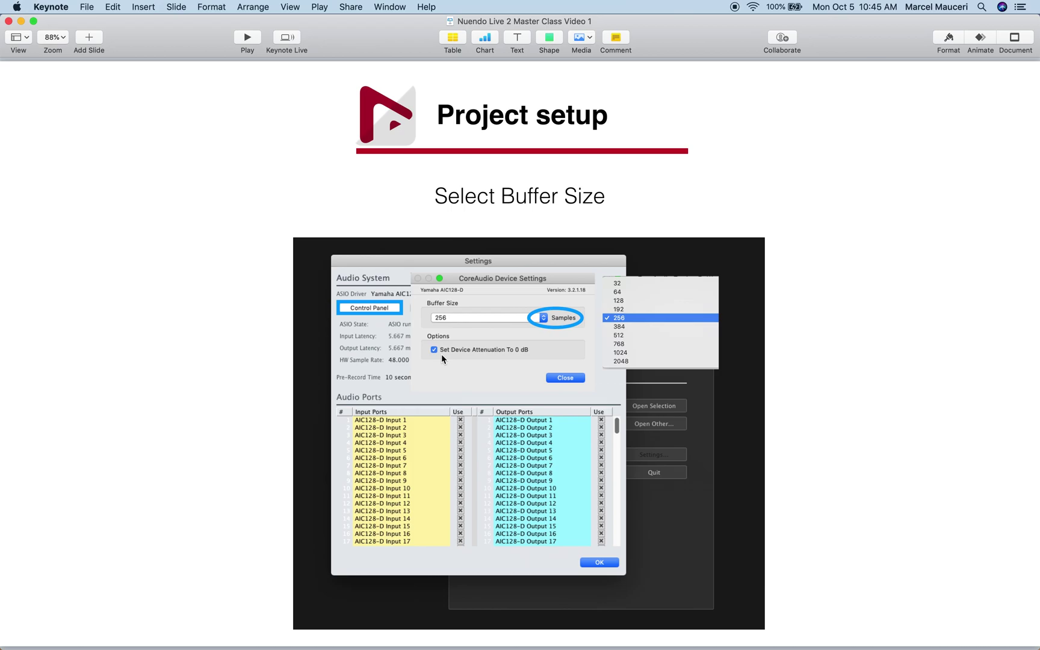
key("Down")
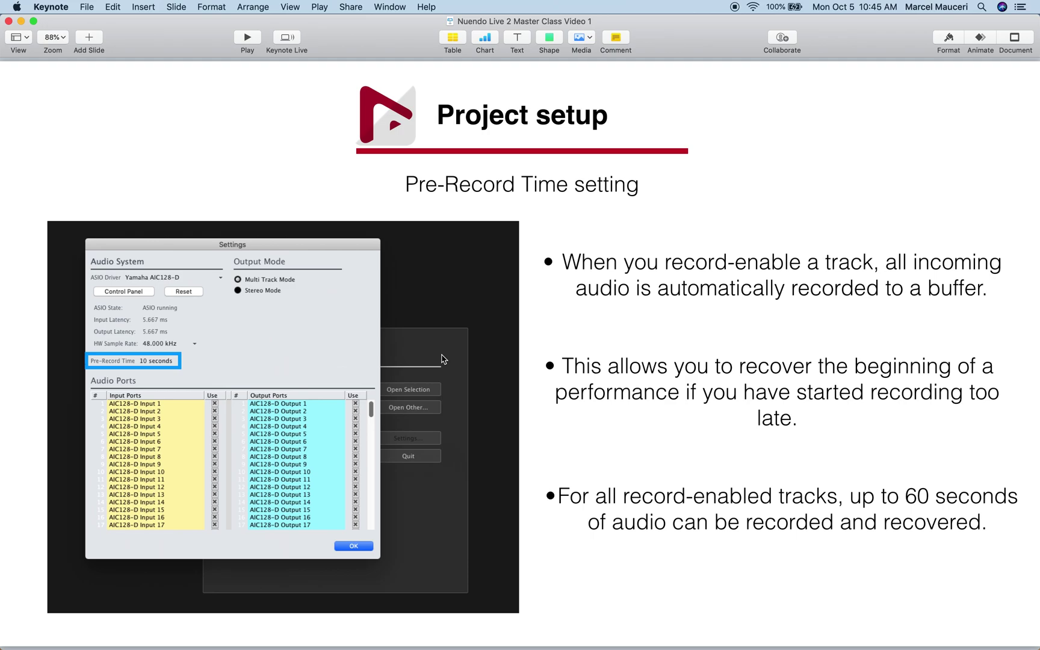
key("Down")
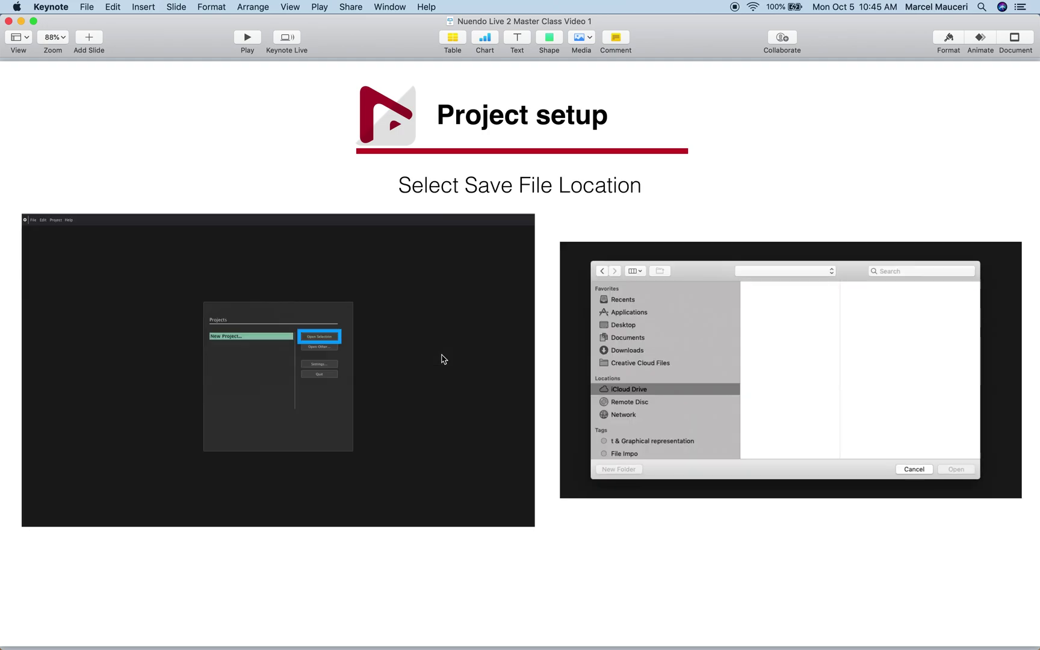
key("Down")
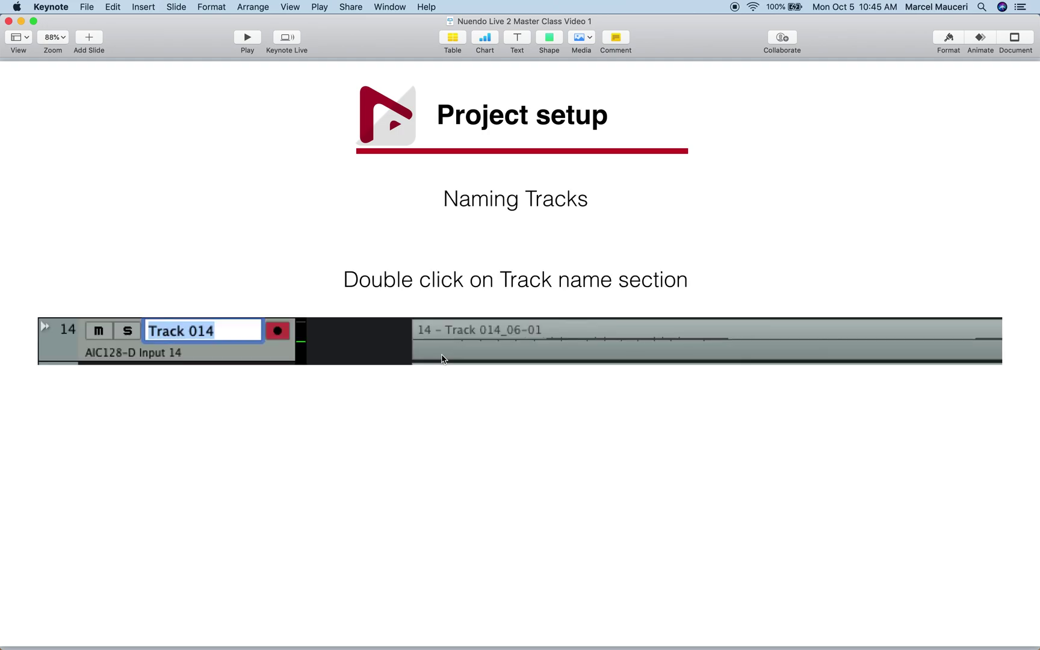
key("Down")
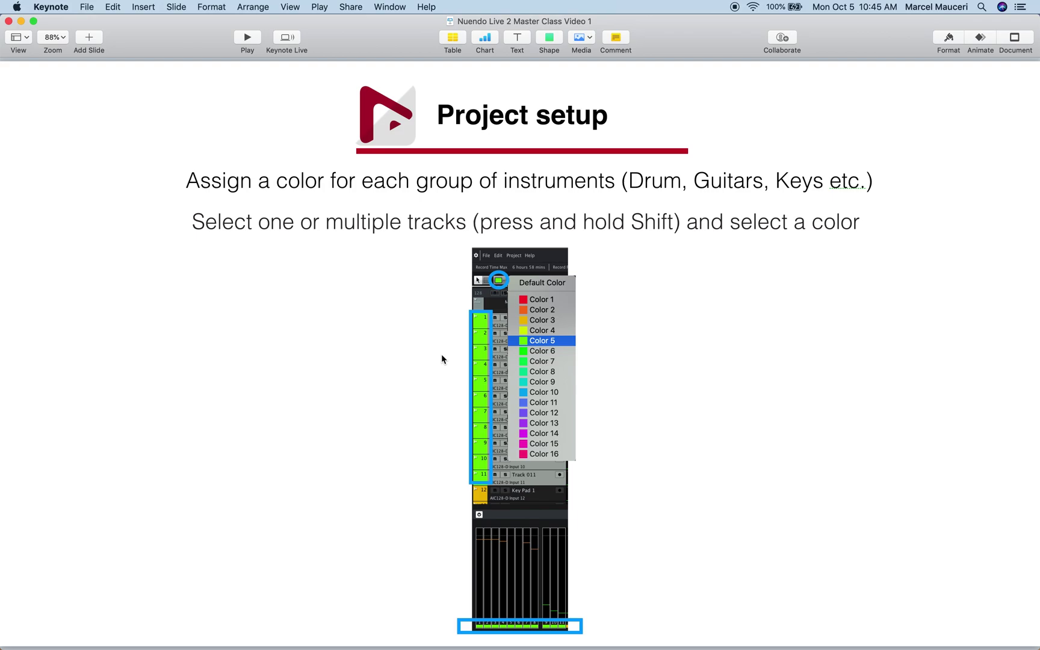
key("Down")
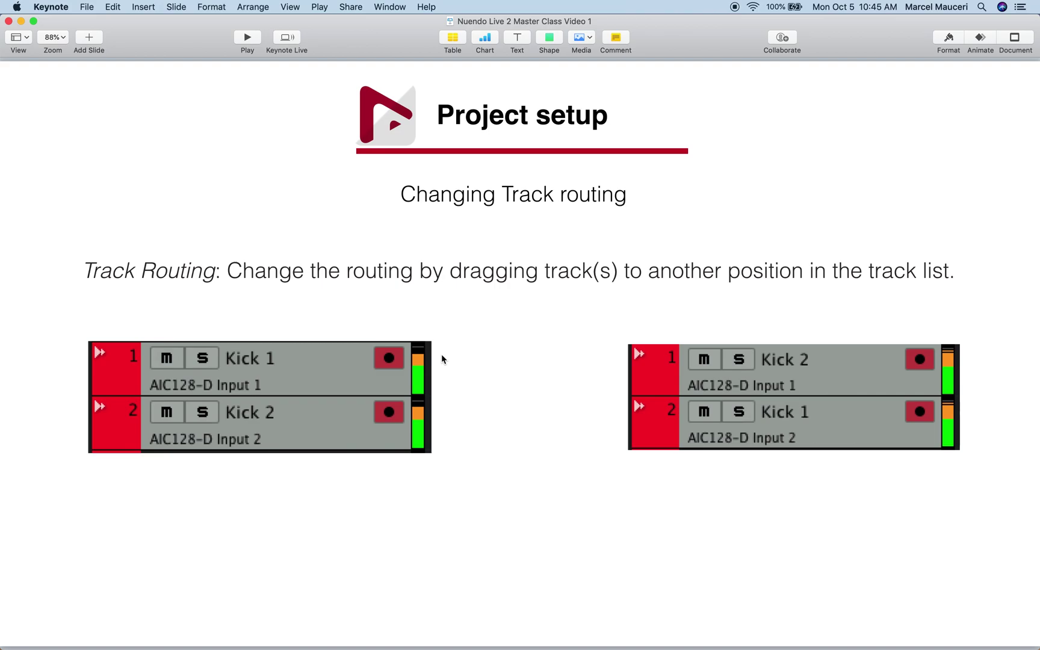
key("Down")
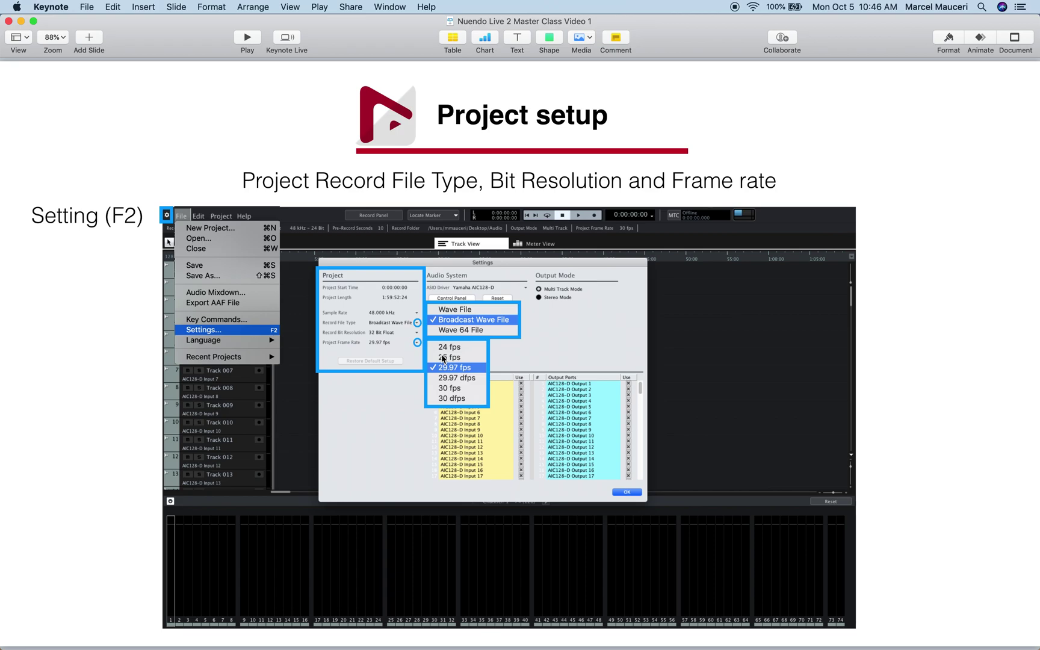
key("Down")
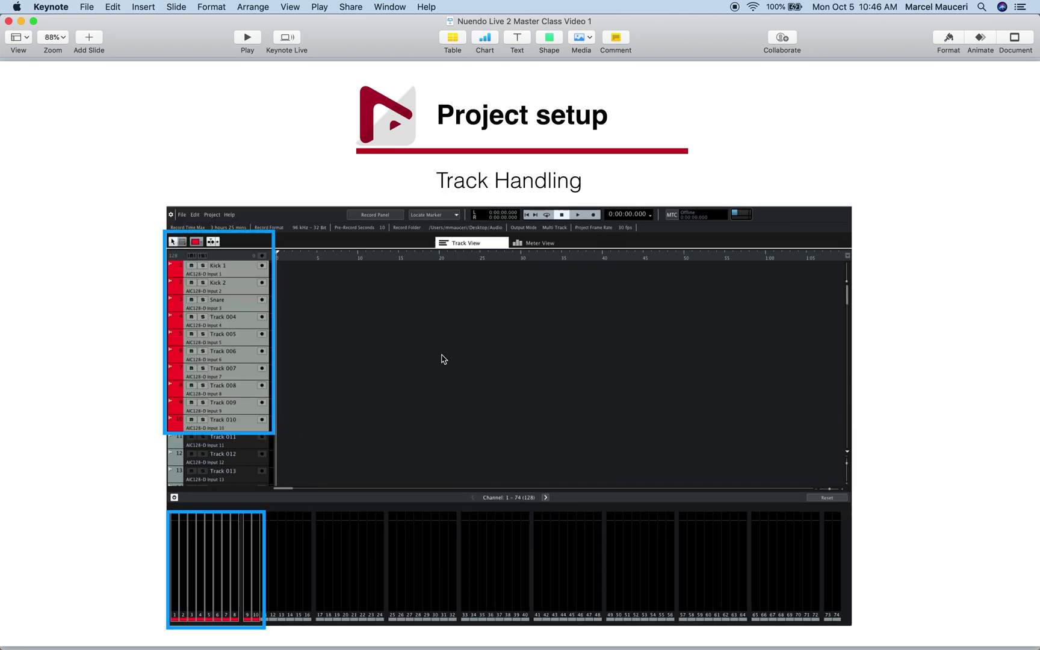